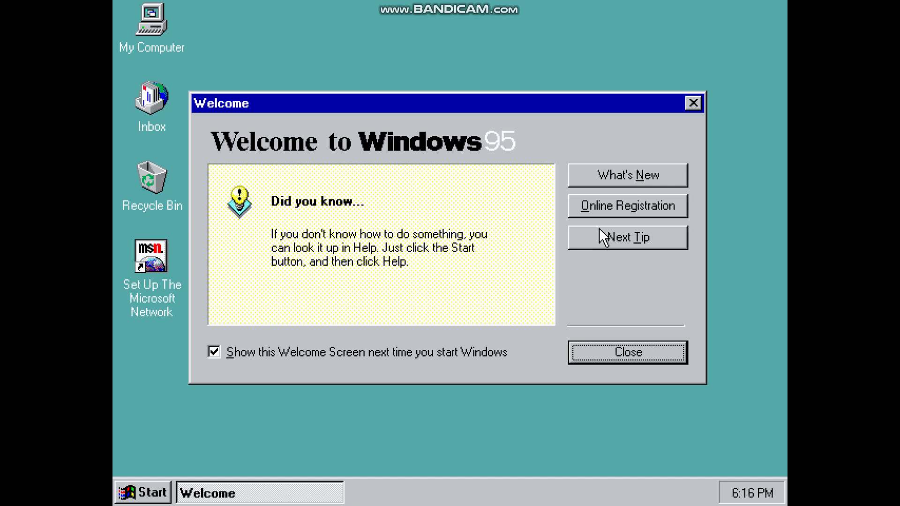
Browse the What's New answers on starting programs, program groups, File Manager and Control Panel, and close the help and the Welcome screen.
{"action": "left_click", "coordinate": [631, 173]}
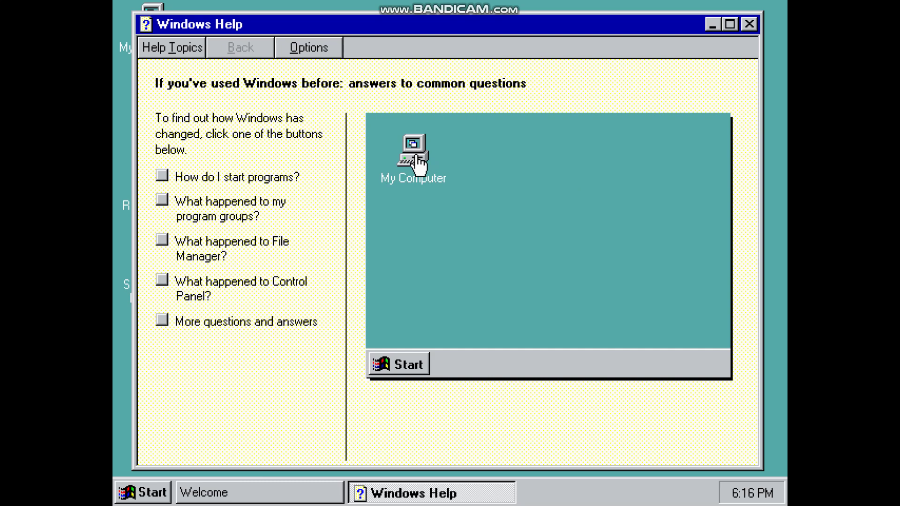
{"action": "left_click", "coordinate": [405, 366]}
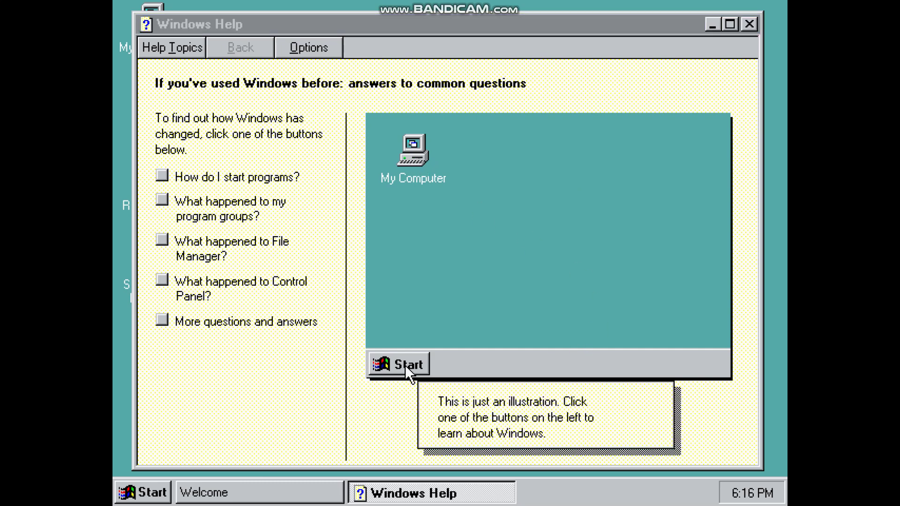
{"action": "left_click", "coordinate": [261, 387]}
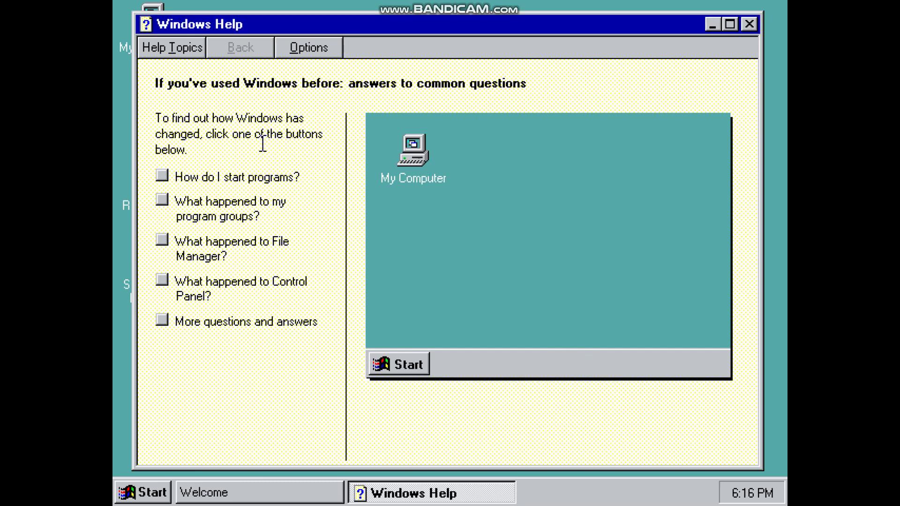
{"action": "left_click", "coordinate": [240, 176]}
{"action": "left_click", "coordinate": [239, 201]}
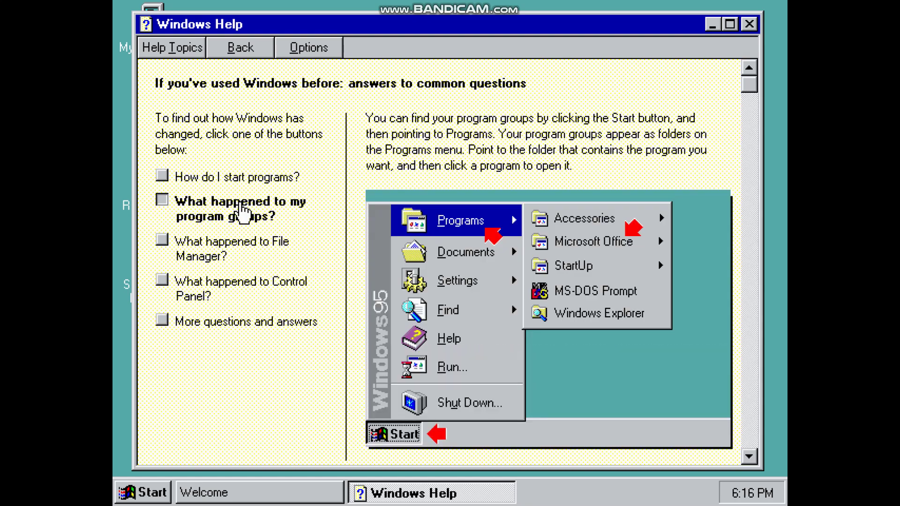
{"action": "left_click", "coordinate": [239, 240]}
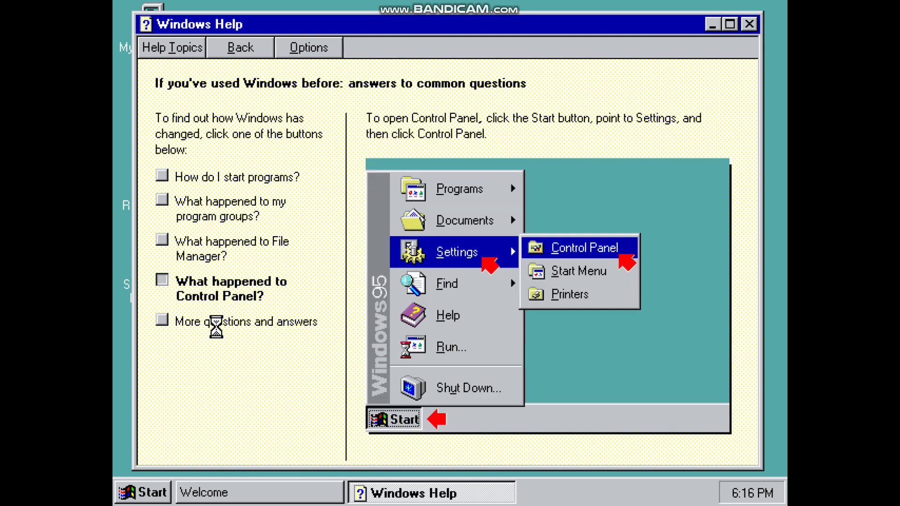
{"action": "left_click", "coordinate": [201, 317]}
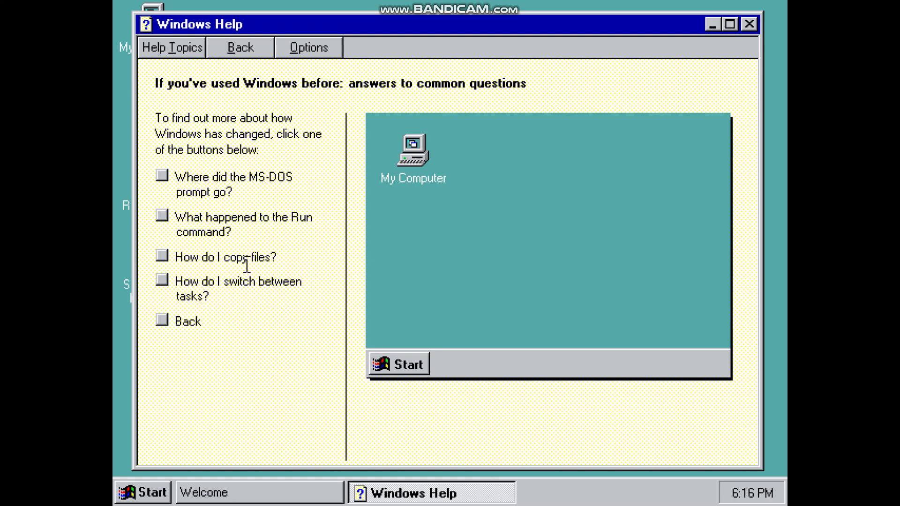
{"action": "left_click", "coordinate": [749, 24]}
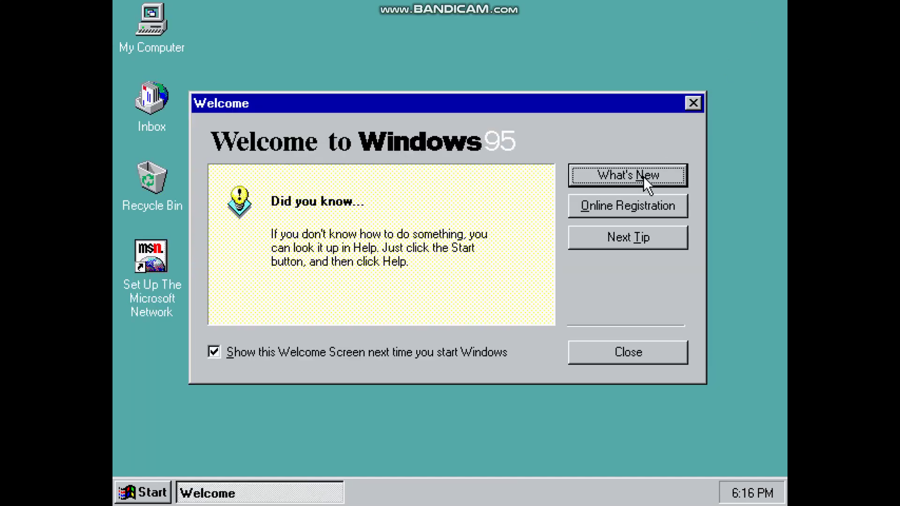
{"action": "left_click", "coordinate": [634, 350]}
Display the help topic "If you've used Windows before" from the Windows Help contents, and close Windows Help.
{"action": "key", "text": "ctrl+Escape"}
{"action": "key", "text": "Up"}
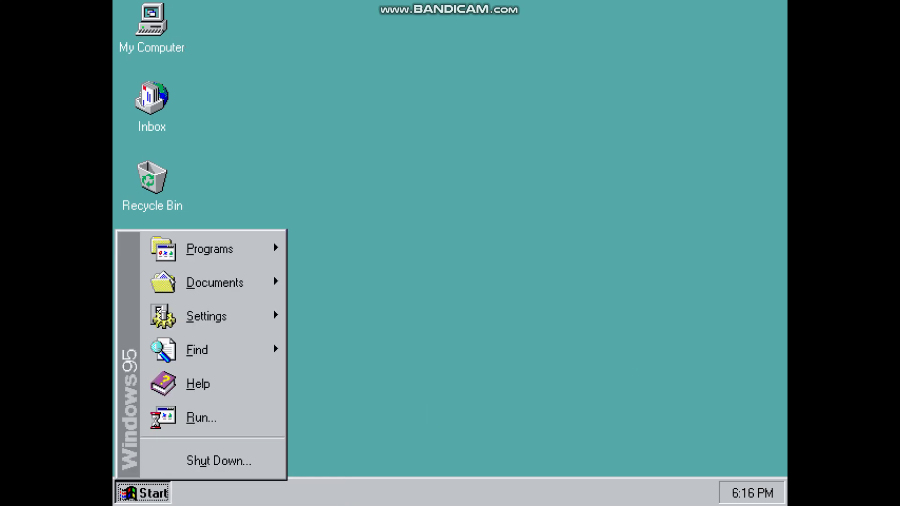
{"action": "left_click", "coordinate": [179, 395]}
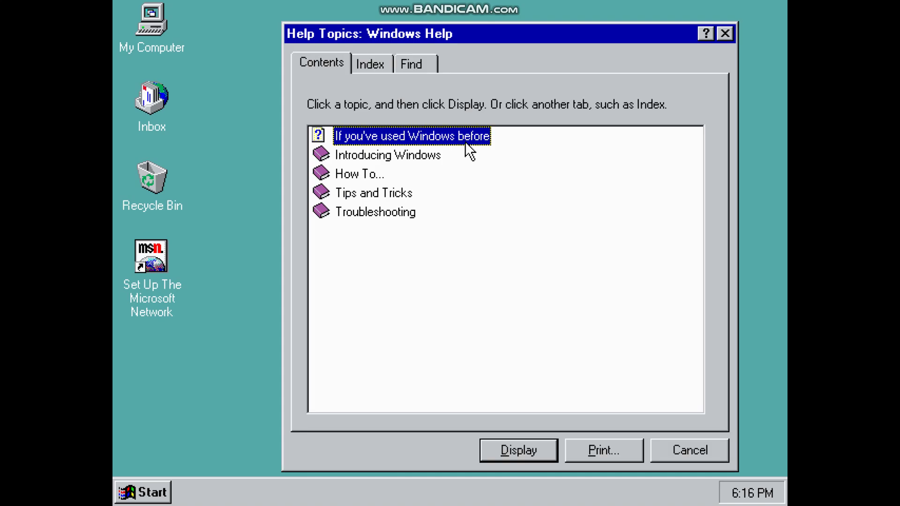
{"action": "double_click", "coordinate": [436, 136]}
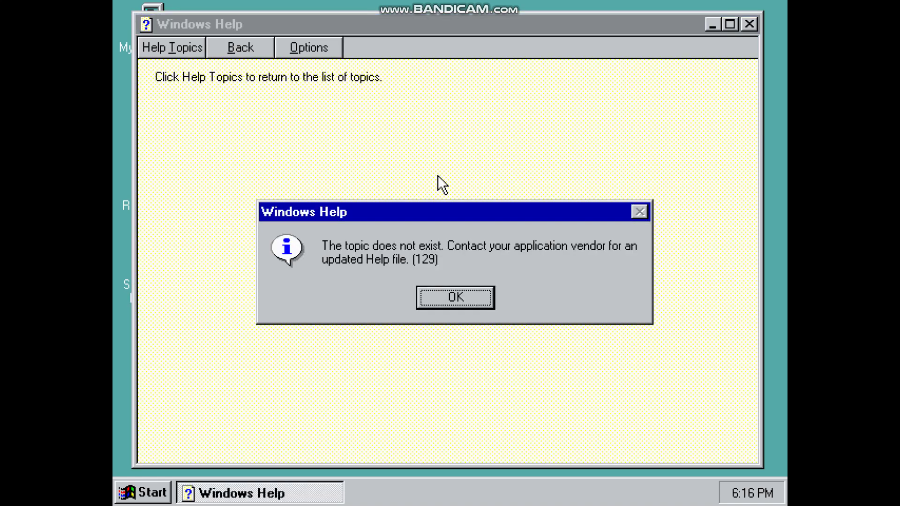
{"action": "left_click", "coordinate": [457, 295]}
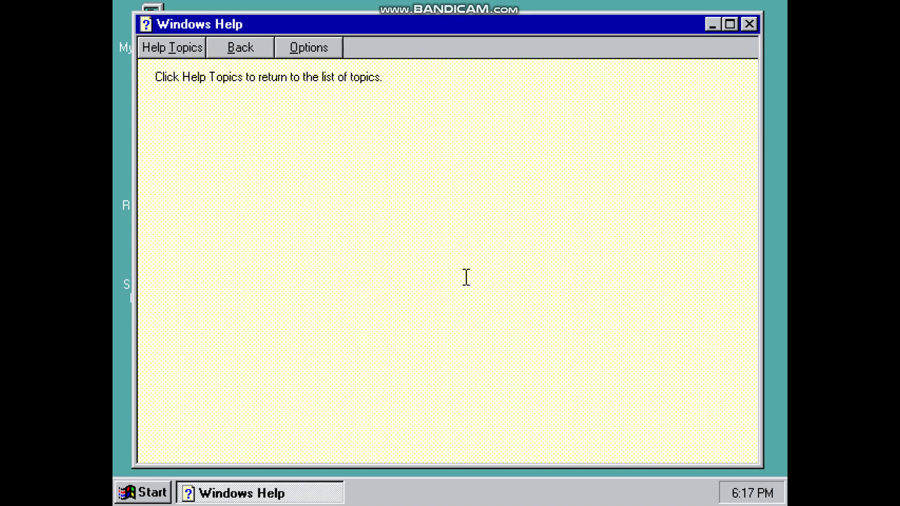
{"action": "key", "text": "alt+F4"}
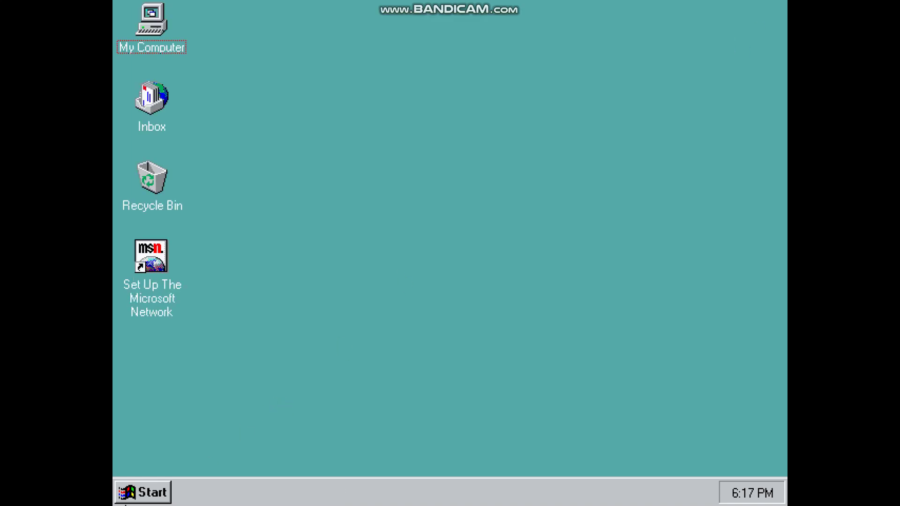
Search the Ms-dos_5 (C:) drive, including subfolders, for files named Welcome.
{"action": "left_click", "coordinate": [126, 501]}
{"action": "mouse_move", "coordinate": [196, 363]}
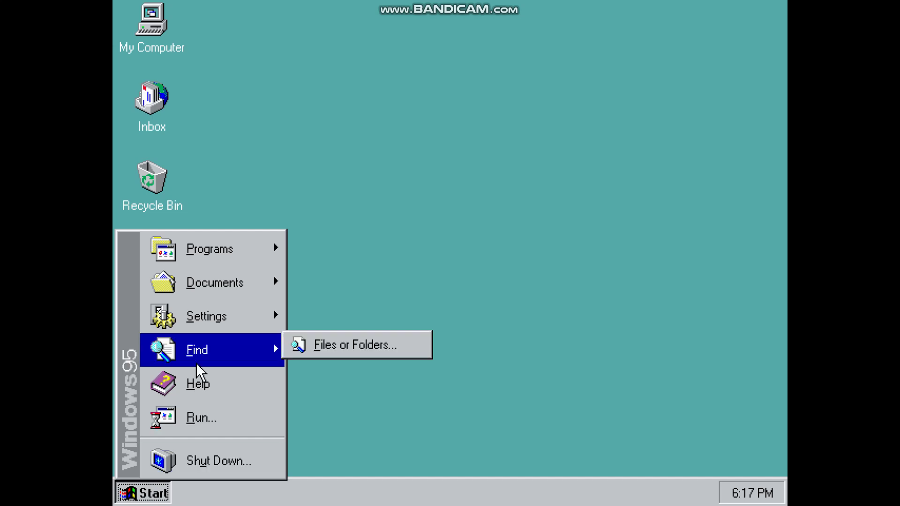
{"action": "left_click", "coordinate": [333, 350]}
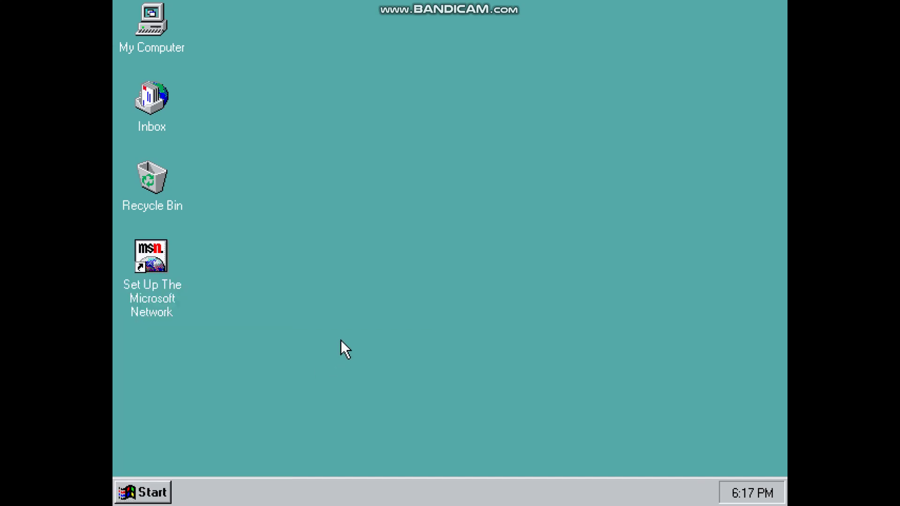
{"action": "type", "text": "Welcome"}
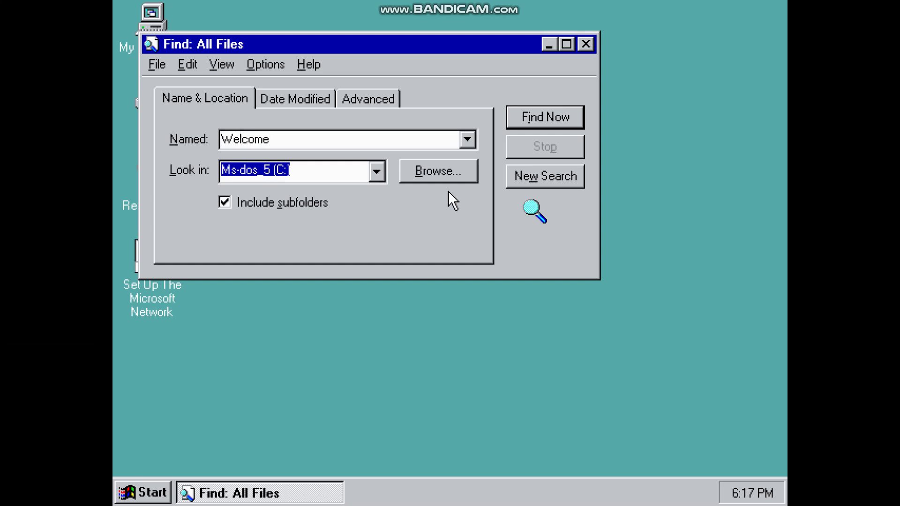
{"action": "left_click", "coordinate": [538, 121]}
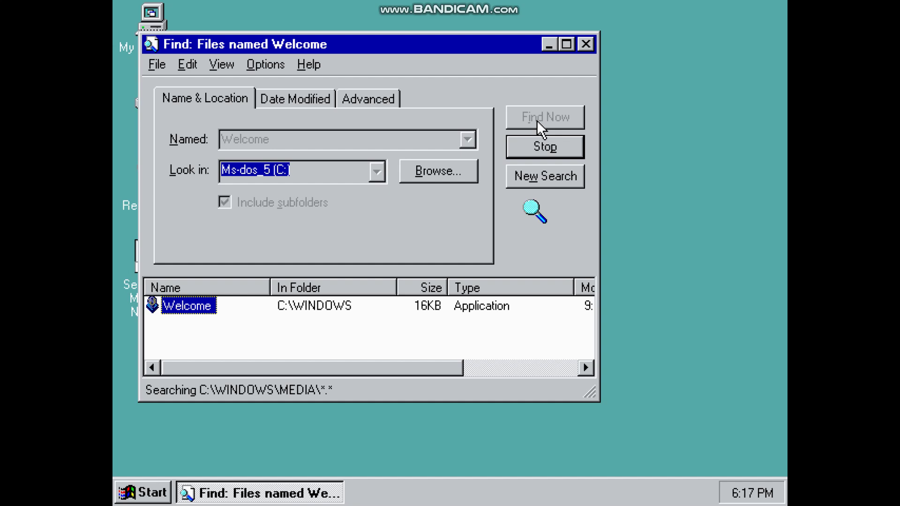
Launch the Welcome application from the search results, and close both the file search and the Welcome screen.
{"action": "double_click", "coordinate": [208, 306]}
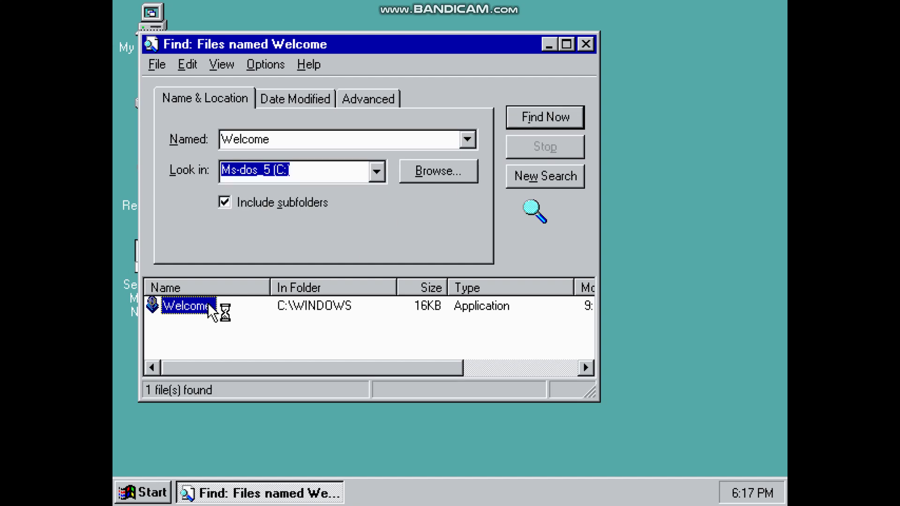
{"action": "left_click", "coordinate": [585, 44]}
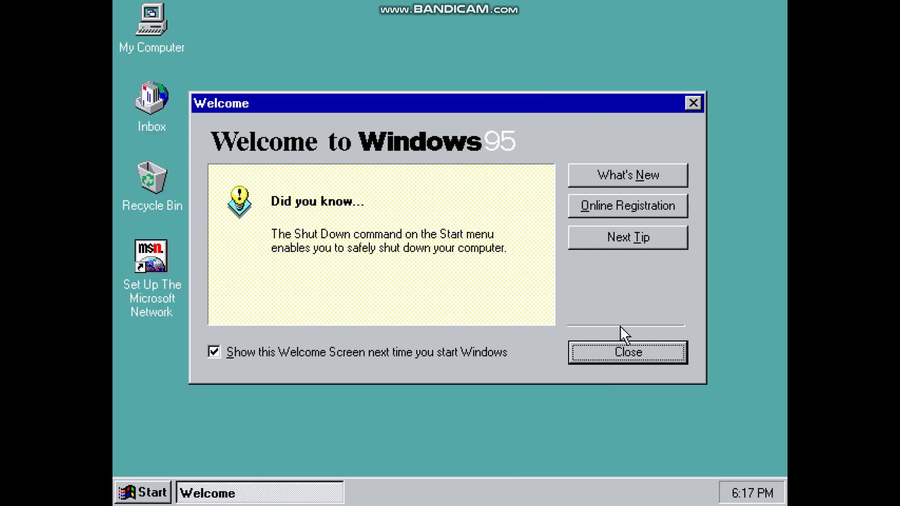
{"action": "left_click", "coordinate": [610, 354]}
View the contents of the Ms-dos_5 (C:) drive through My Computer and close the window.
{"action": "double_click", "coordinate": [155, 28]}
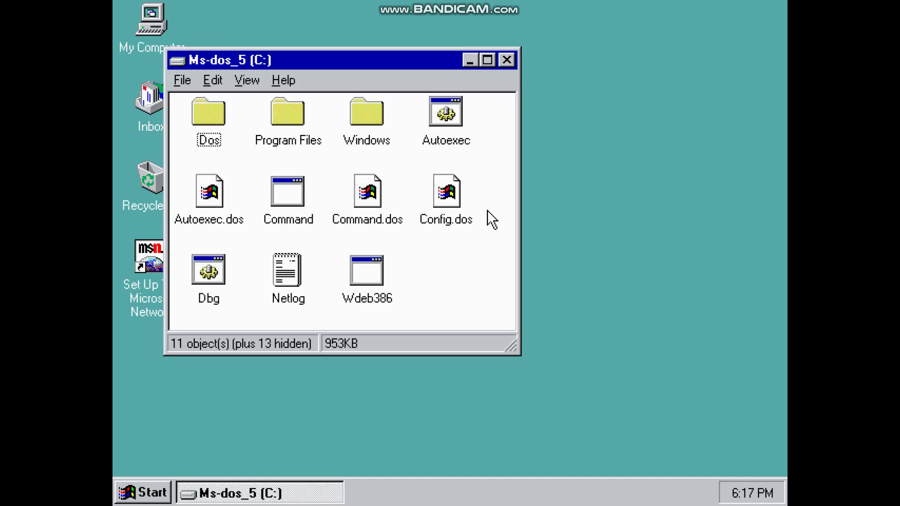
{"action": "left_click", "coordinate": [507, 60]}
Create a new text document on the desktop and open it for editing.
{"action": "right_click", "coordinate": [412, 203]}
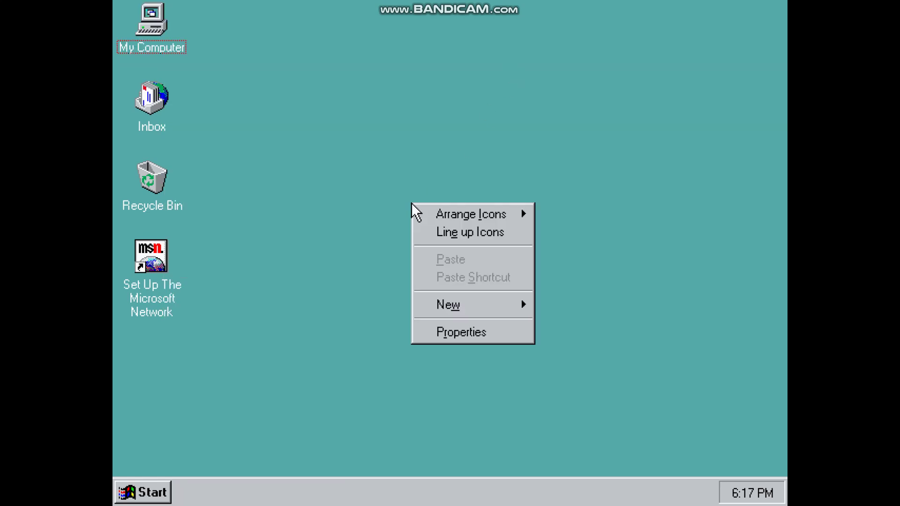
{"action": "mouse_move", "coordinate": [454, 311]}
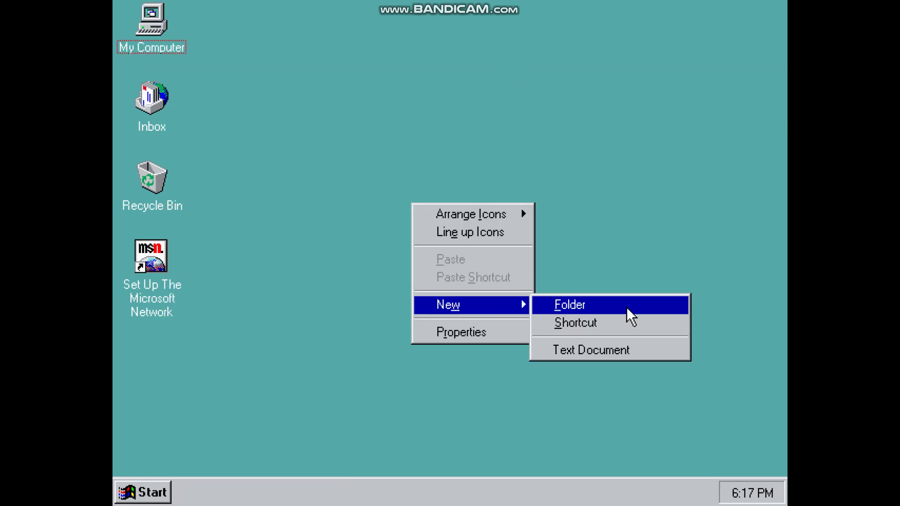
{"action": "left_click", "coordinate": [633, 351]}
{"action": "double_click", "coordinate": [422, 227]}
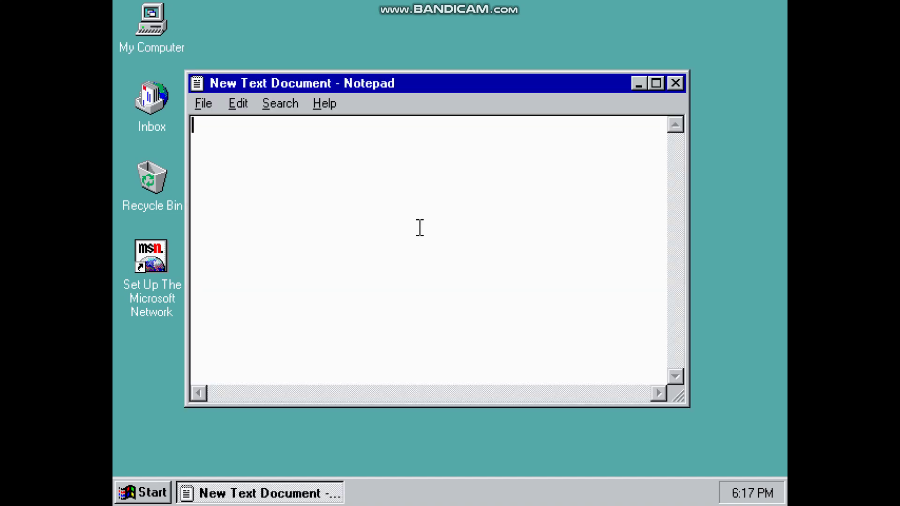
Try out entering symbols, the digits 12346789 and some letters in the empty document, and erase them all.
{"action": "type", "text": "'("}
{"action": "key", "text": "BackSpace"}
{"action": "key", "text": "BackSpace"}
{"action": "type", "text": "!@#$%^&&*"}
{"action": "key", "text": "BackSpace"}
{"action": "key", "text": "BackSpace"}
{"action": "key", "text": "BackSpace"}
{"action": "key", "text": "BackSpace"}
{"action": "key", "text": "BackSpace"}
{"action": "key", "text": "BackSpace"}
{"action": "key", "text": "BackSpace"}
{"action": "key", "text": "BackSpace"}
{"action": "key", "text": "BackSpace"}
{"action": "key", "text": "Return"}
{"action": "type", "text": "12346789"}
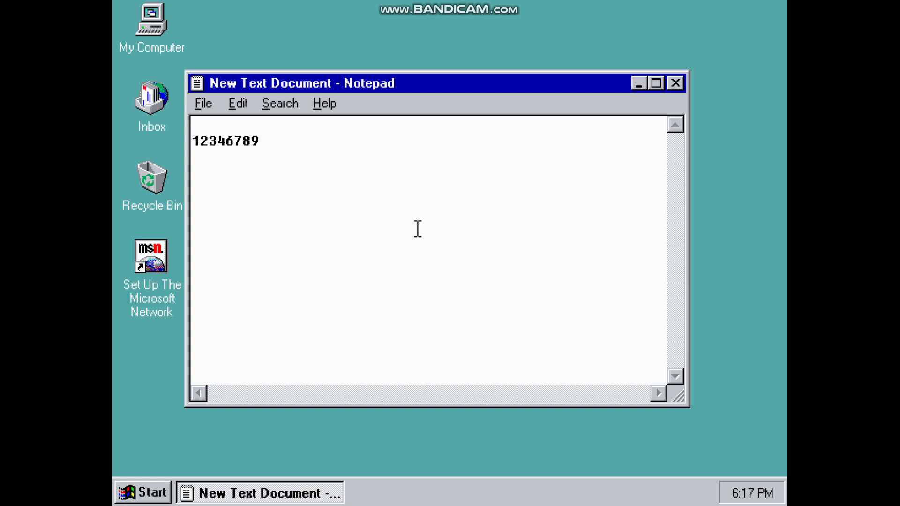
{"action": "key", "text": "BackSpace"}
{"action": "key", "text": "BackSpace"}
{"action": "key", "text": "BackSpace"}
{"action": "key", "text": "BackSpace"}
{"action": "key", "text": "BackSpace"}
{"action": "key", "text": "BackSpace"}
{"action": "key", "text": "BackSpace"}
{"action": "key", "text": "BackSpace"}
{"action": "key", "text": "BackSpace"}
{"action": "type", "text": "qqq"}
{"action": "key", "text": "BackSpace"}
{"action": "key", "text": "BackSpace"}
{"action": "key", "text": "BackSpace"}
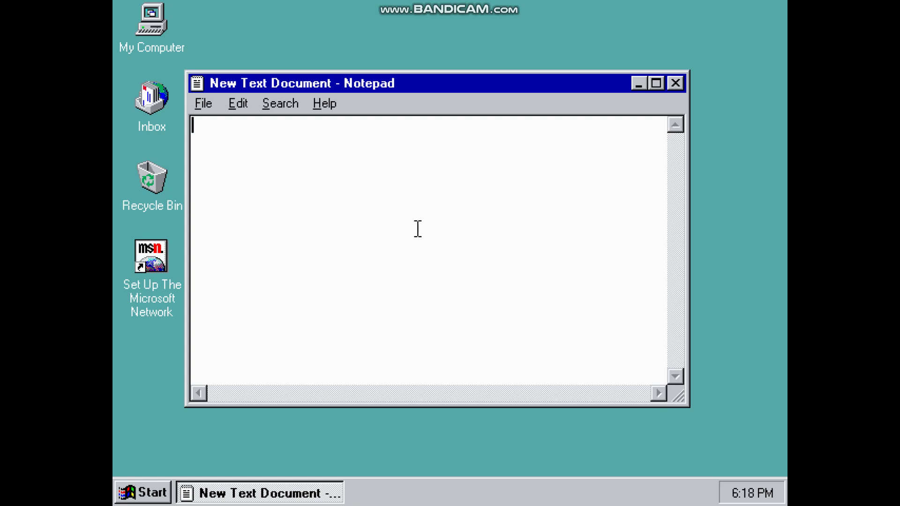
Write the text "Vibraphone groove" in the document.
{"action": "type", "text": "vin"}
{"action": "key", "text": "BackSpace"}
{"action": "type", "text": "braphone "}
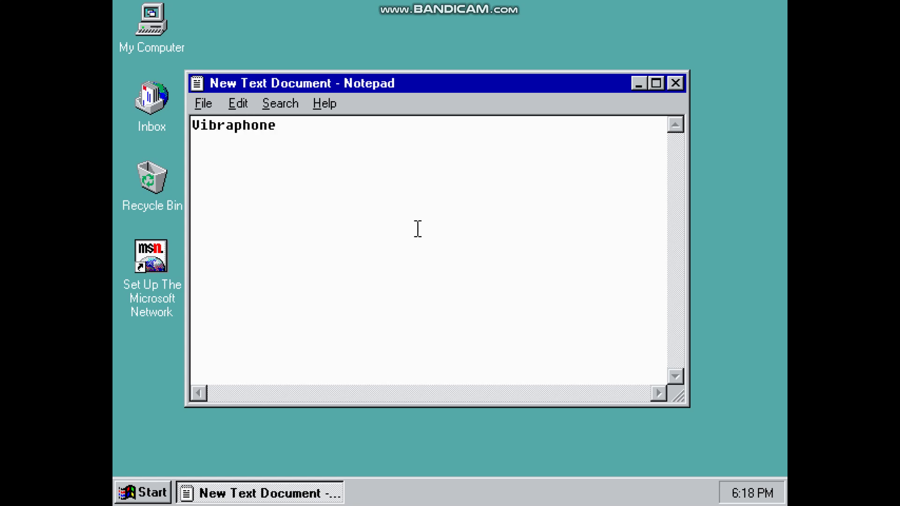
{"action": "type", "text": "groove"}
Exit the text editor and return to the desktop.
{"action": "left_click", "coordinate": [204, 103]}
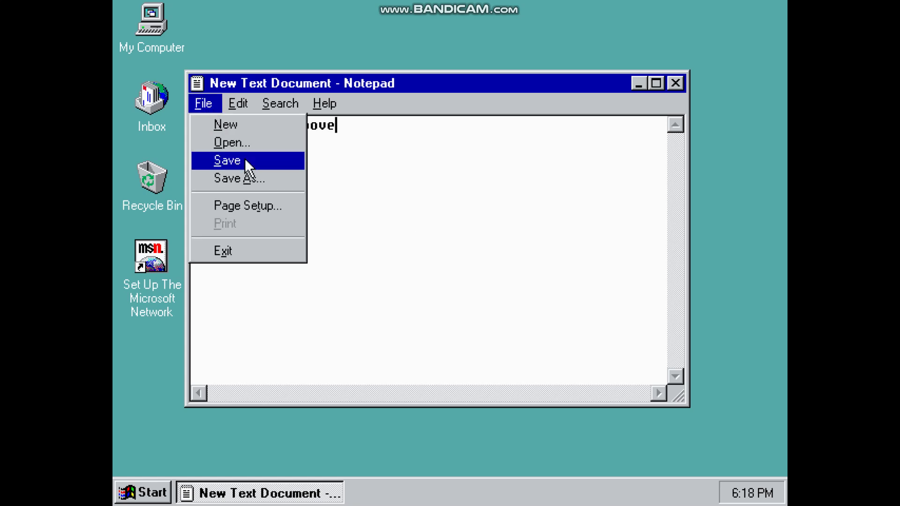
{"action": "key", "text": "Left"}
{"action": "left_click", "coordinate": [203, 102]}
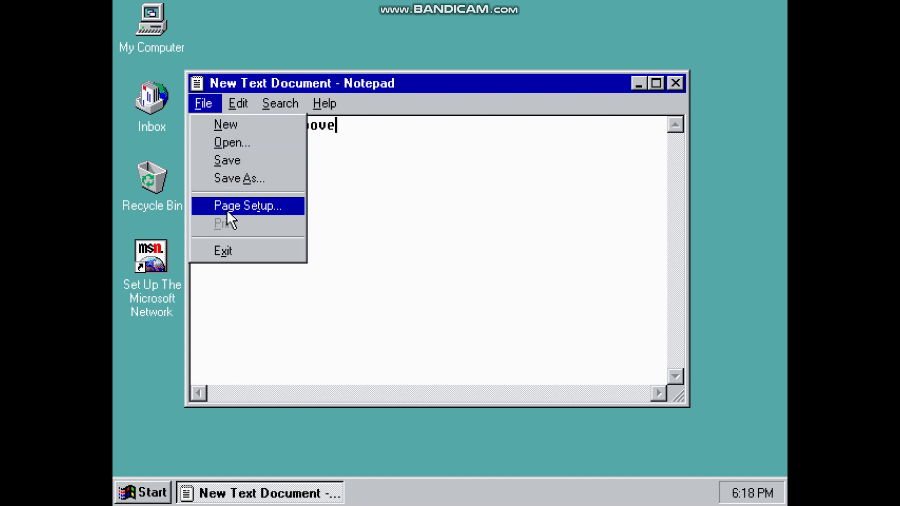
{"action": "left_click", "coordinate": [233, 248]}
{"action": "left_click", "coordinate": [441, 304]}
{"action": "left_click", "coordinate": [456, 322]}
Move the new text document from the desktop to the Recycle Bin and empty the bin.
{"action": "left_click", "coordinate": [424, 220]}
{"action": "left_click_drag", "start_coordinate": [424, 221], "coordinate": [155, 174]}
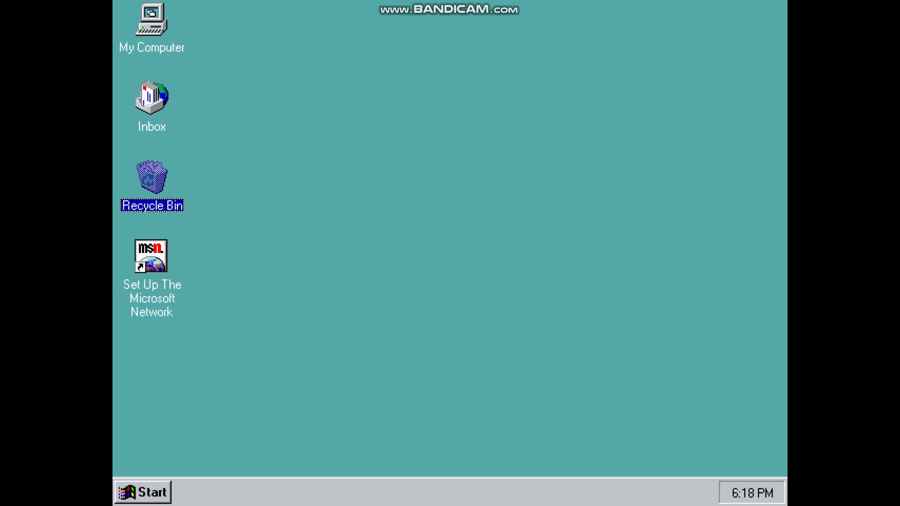
{"action": "right_click", "coordinate": [155, 174]}
{"action": "left_click", "coordinate": [246, 216]}
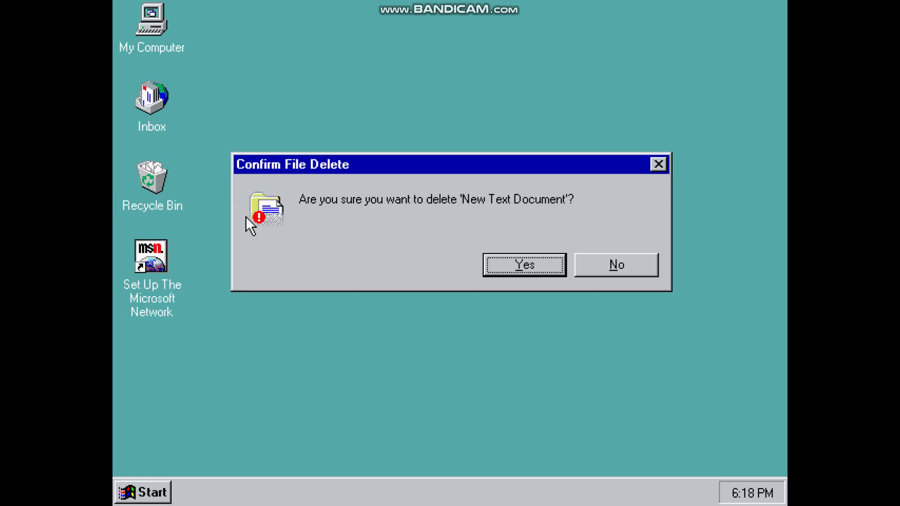
{"action": "left_click", "coordinate": [509, 272]}
{"action": "left_click", "coordinate": [218, 185]}
{"action": "left_click", "coordinate": [155, 180]}
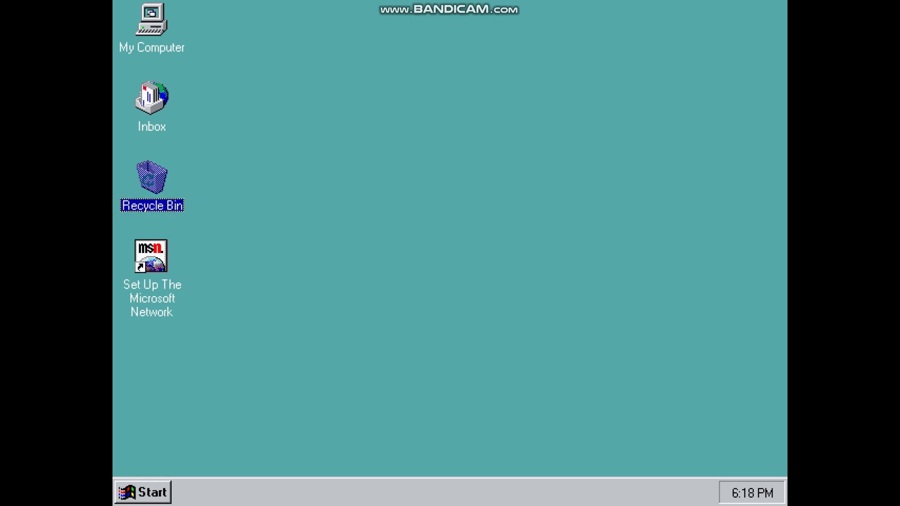
{"action": "left_click", "coordinate": [367, 182]}
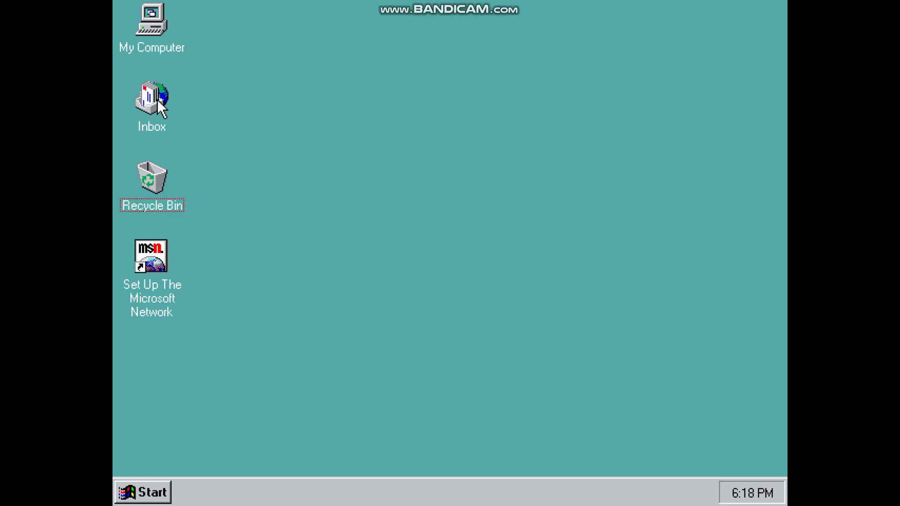
Open the Windows folder on the Ms-dos_5 (C:) drive and look through its files up to the end of the list.
{"action": "left_click", "coordinate": [153, 25]}
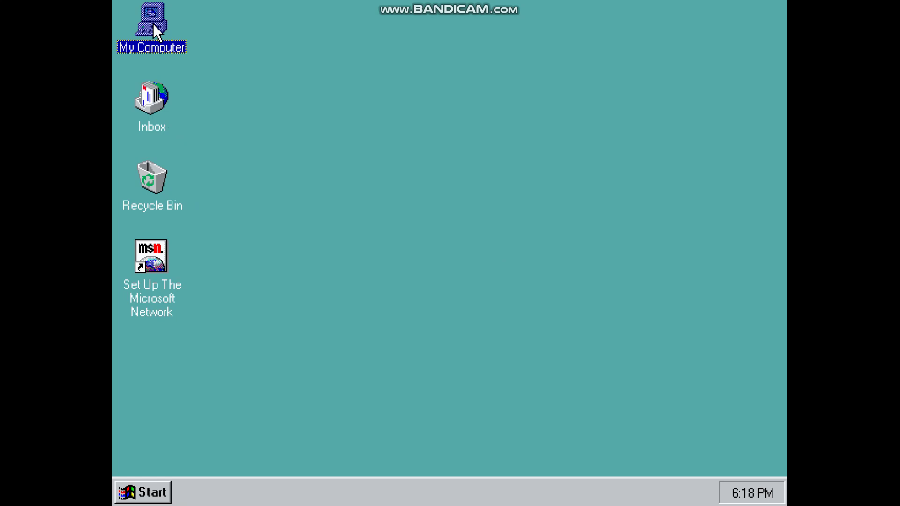
{"action": "double_click", "coordinate": [156, 30]}
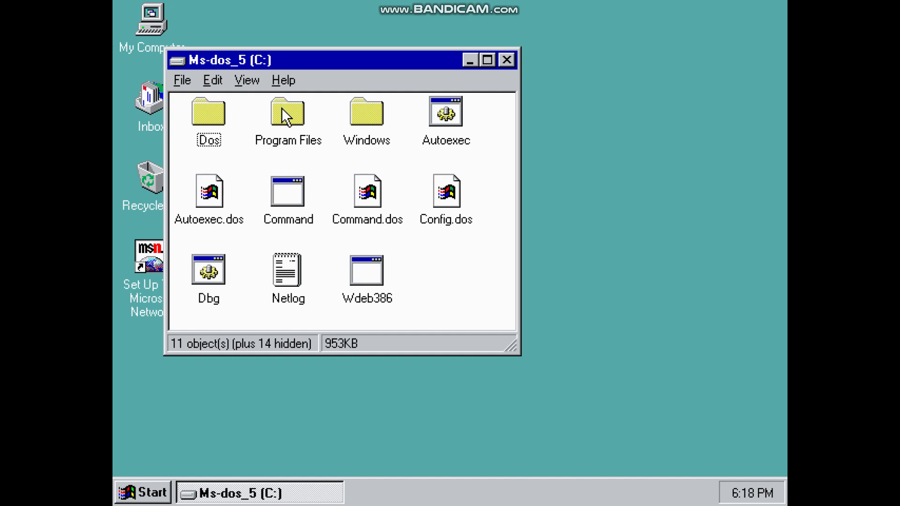
{"action": "double_click", "coordinate": [363, 118]}
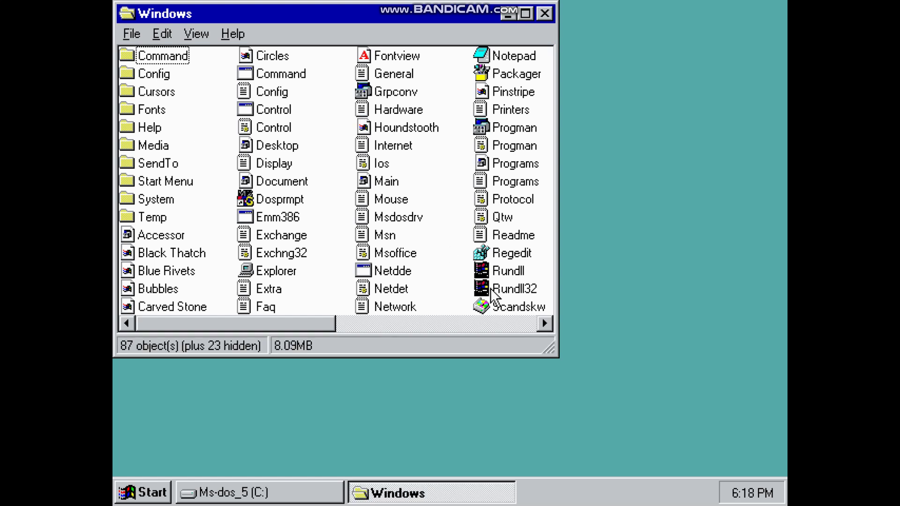
{"action": "left_click", "coordinate": [544, 323]}
{"action": "left_click", "coordinate": [544, 323]}
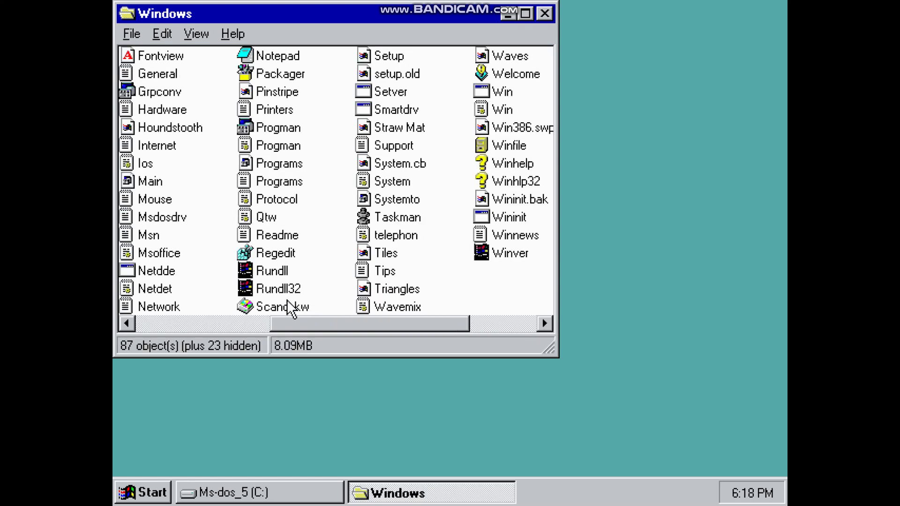
Launch ScanDisk (Scandskw) from the Windows folder, close that folder, and run a Standard test on drive Ms-dos_5 (C:).
{"action": "left_click", "coordinate": [267, 308]}
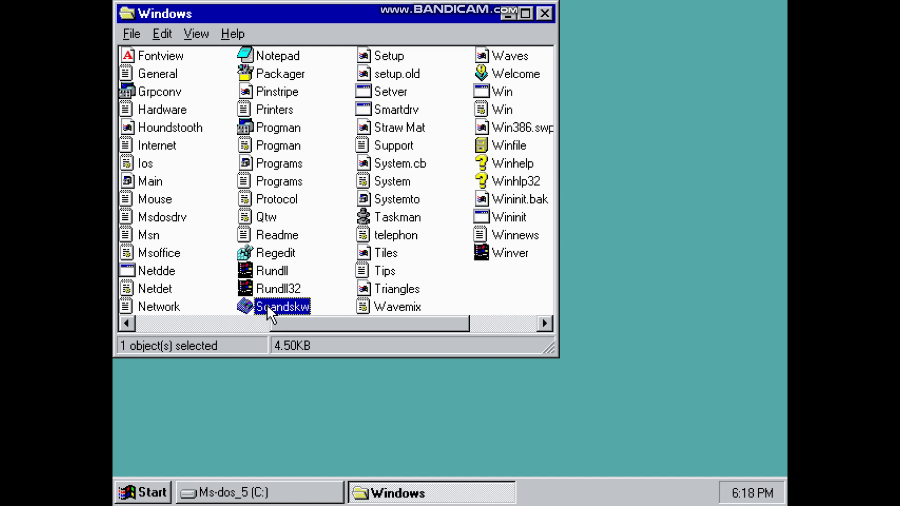
{"action": "double_click", "coordinate": [268, 307]}
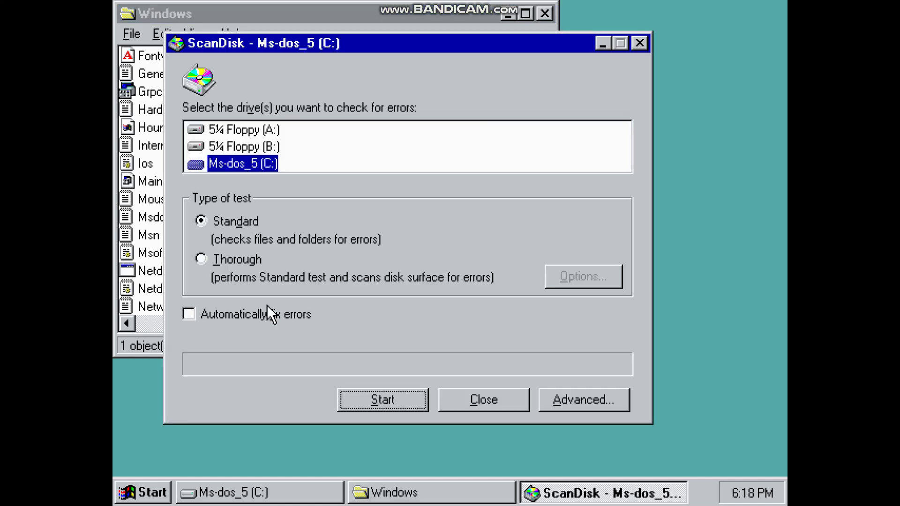
{"action": "left_click", "coordinate": [544, 13]}
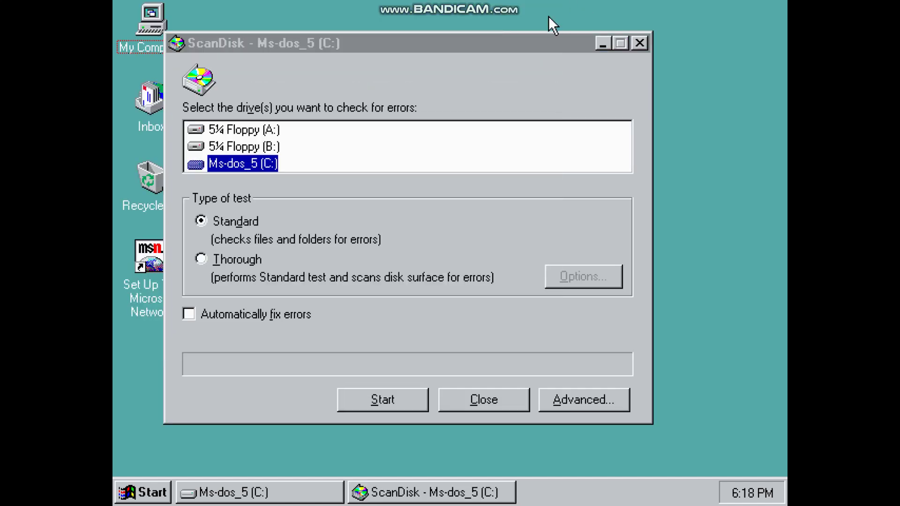
{"action": "left_click", "coordinate": [384, 400]}
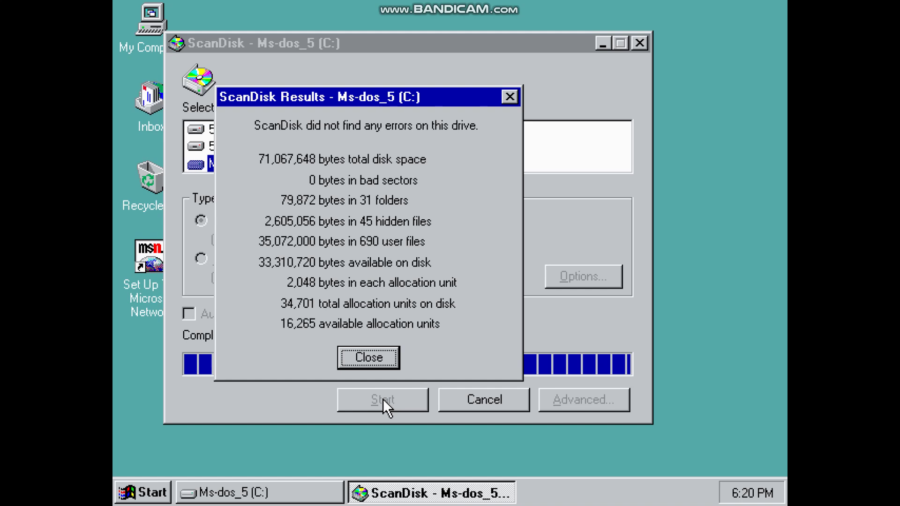
Dismiss the ScanDisk results, exit ScanDisk and close the Ms-dos_5 (C:) window to return to an empty desktop.
{"action": "left_click", "coordinate": [370, 361]}
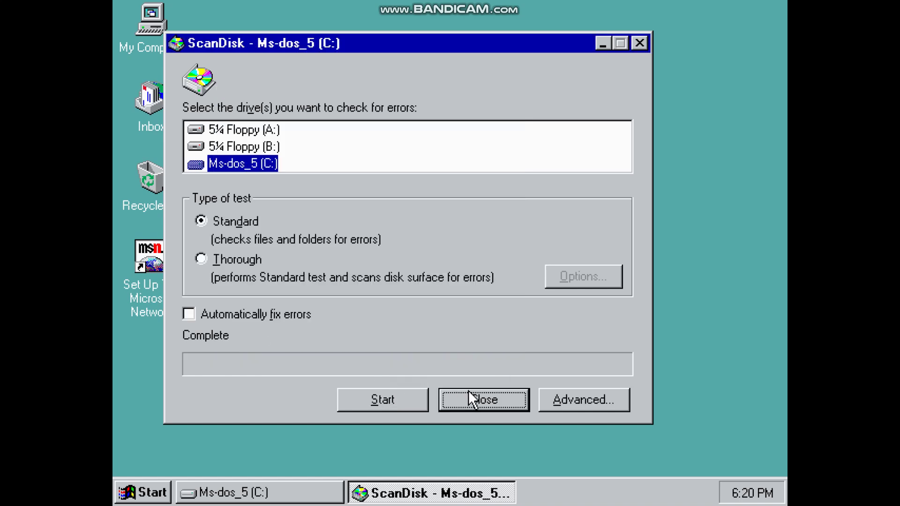
{"action": "left_click", "coordinate": [468, 393]}
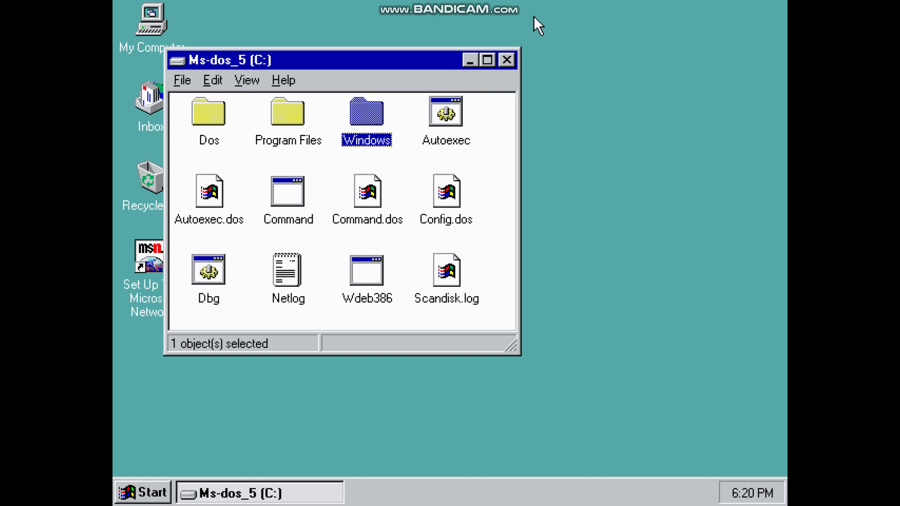
{"action": "left_click", "coordinate": [507, 60]}
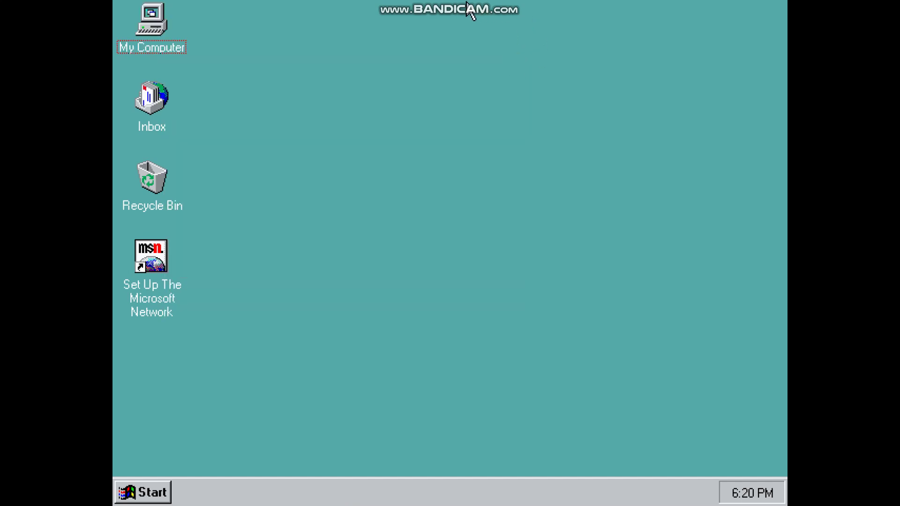
Shut down the computer, confirming the "Shut down the computer?" option.
{"action": "left_click", "coordinate": [123, 493]}
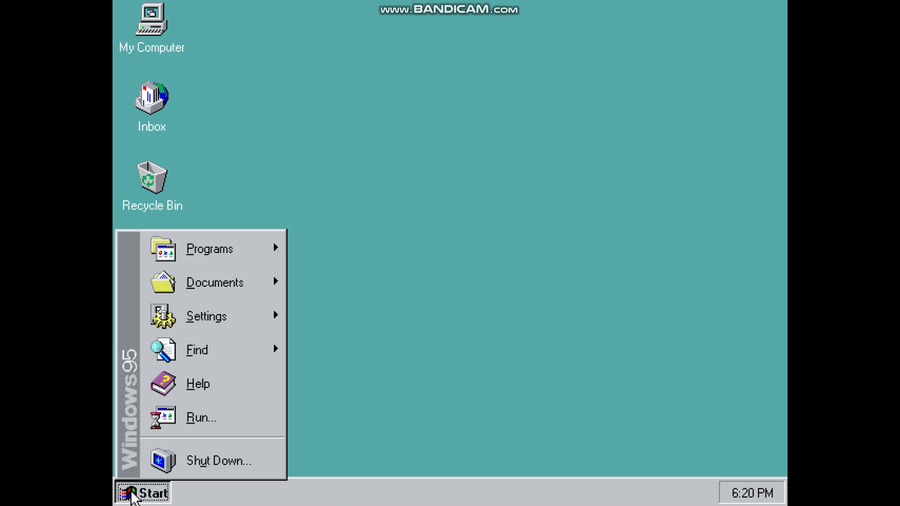
{"action": "left_click", "coordinate": [194, 462]}
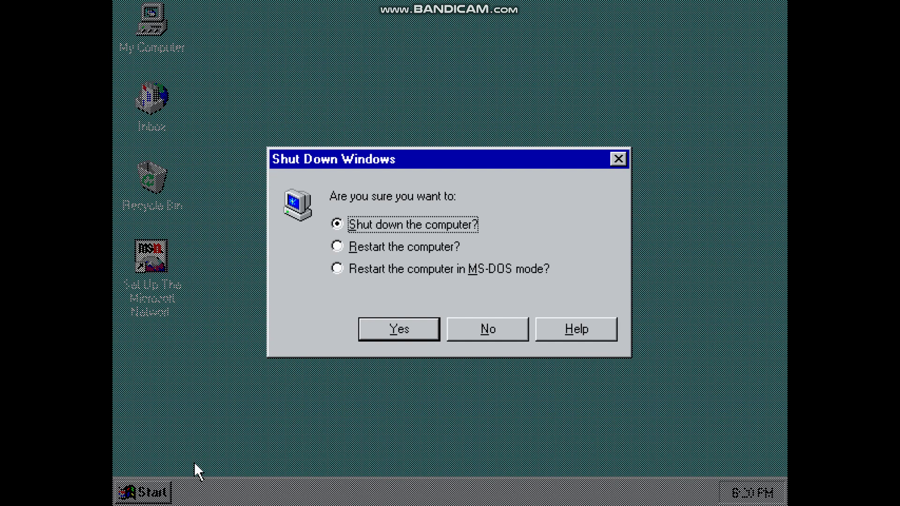
{"action": "left_click", "coordinate": [415, 328]}
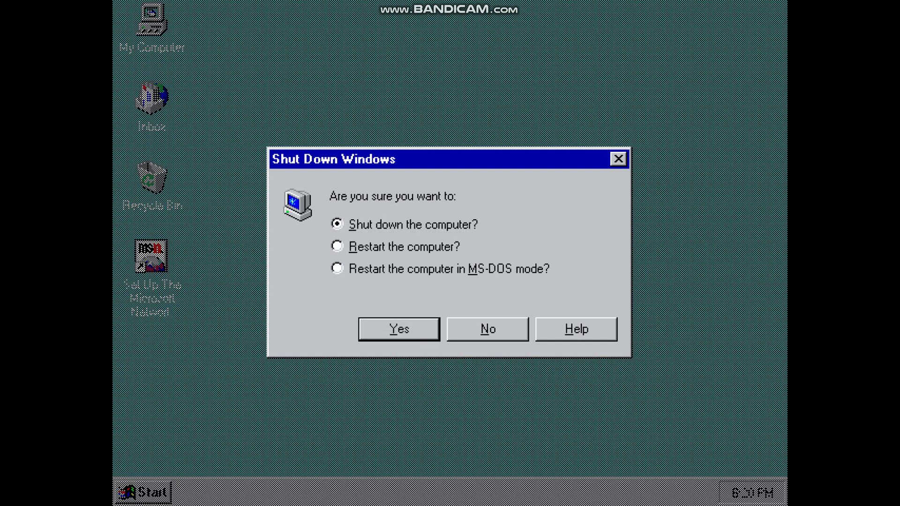